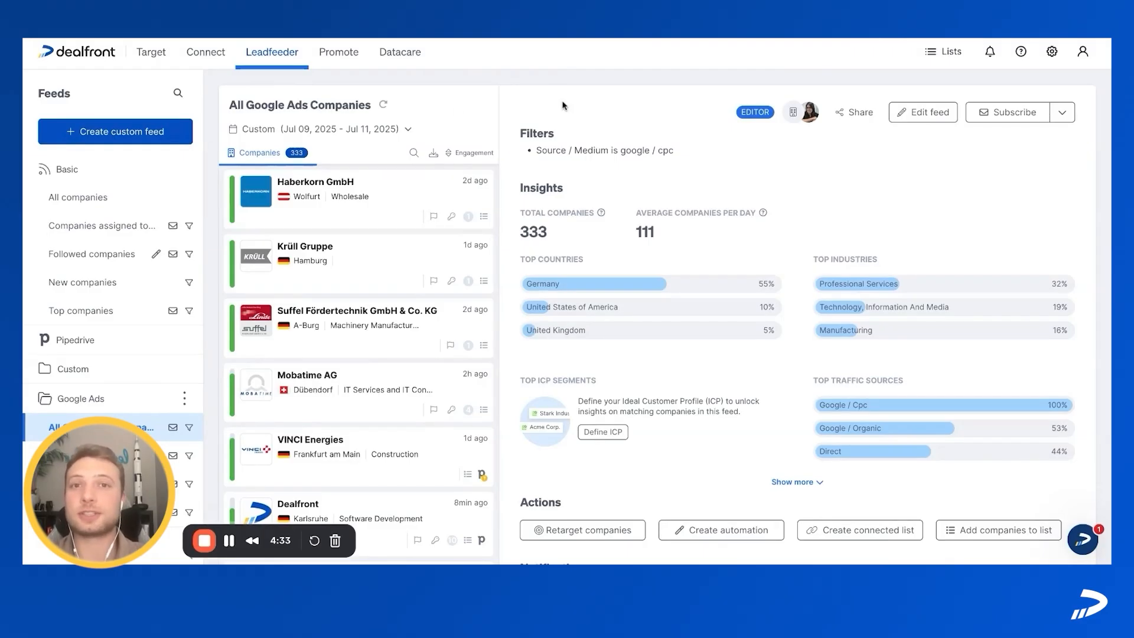
Step: Open the account settings' integrations overview and examine the Google Ads integration
click(1087, 57)
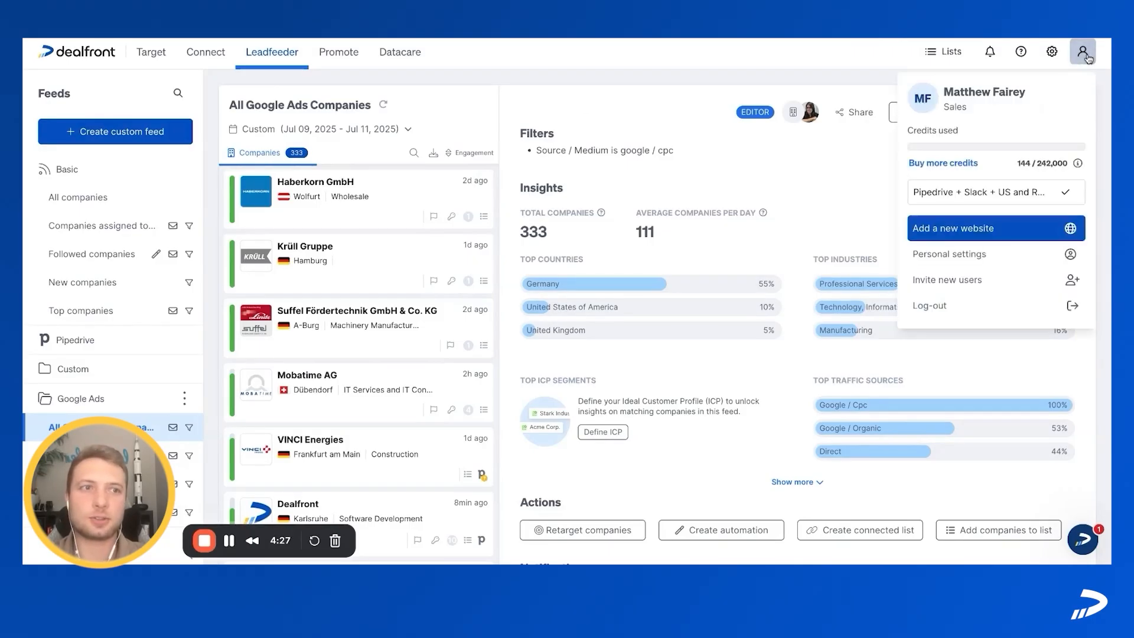
click(984, 256)
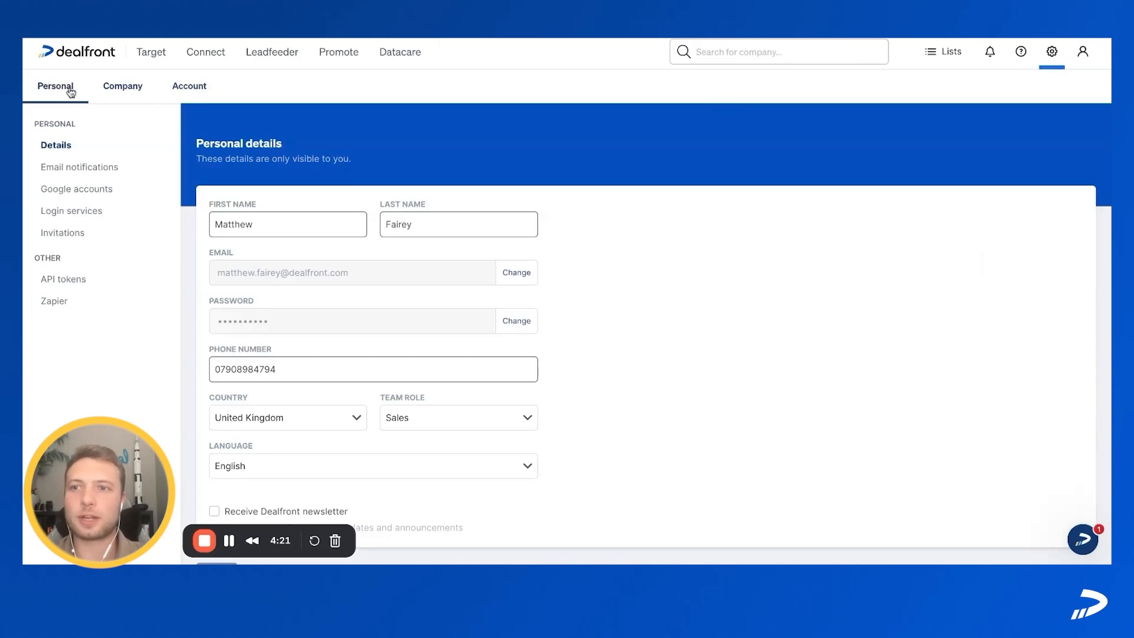
click(189, 94)
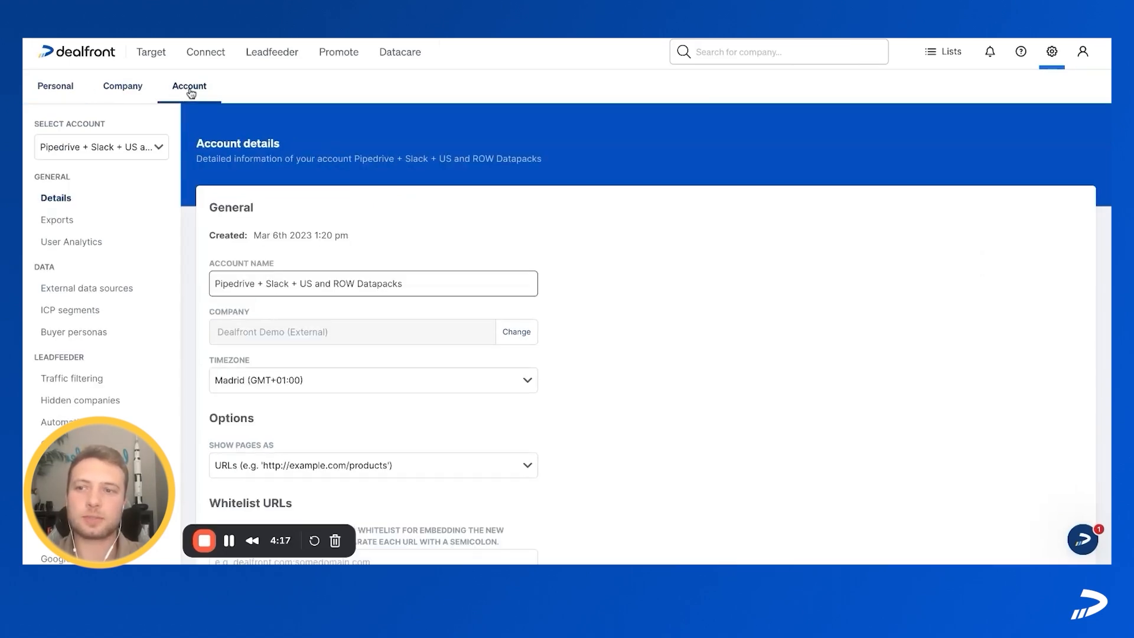
scroll(109, 278, down, 3)
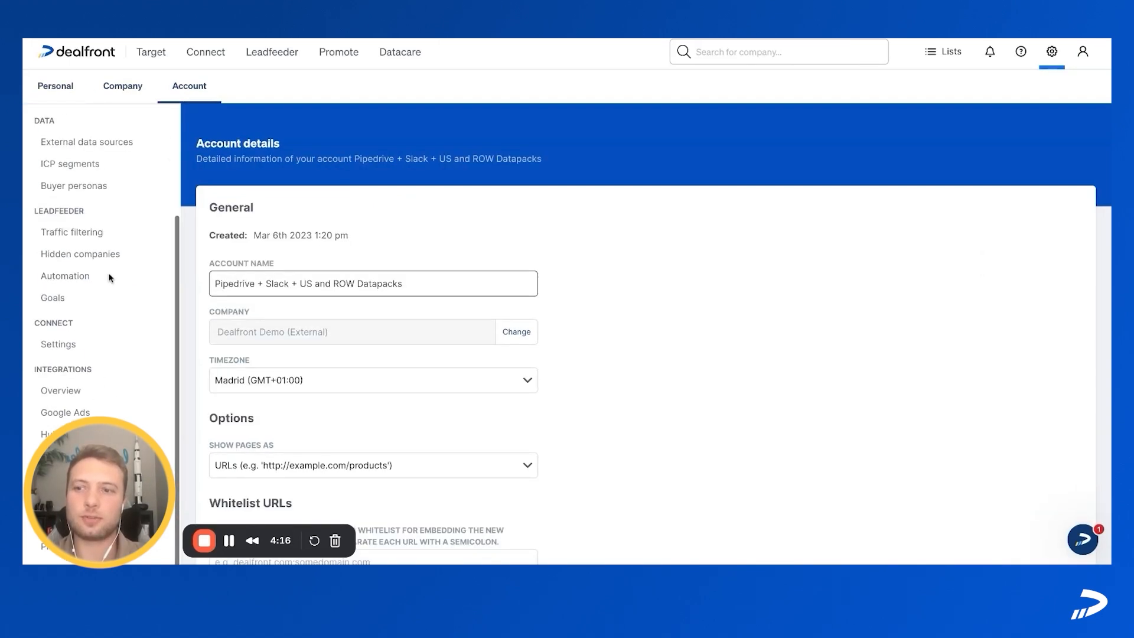
click(68, 393)
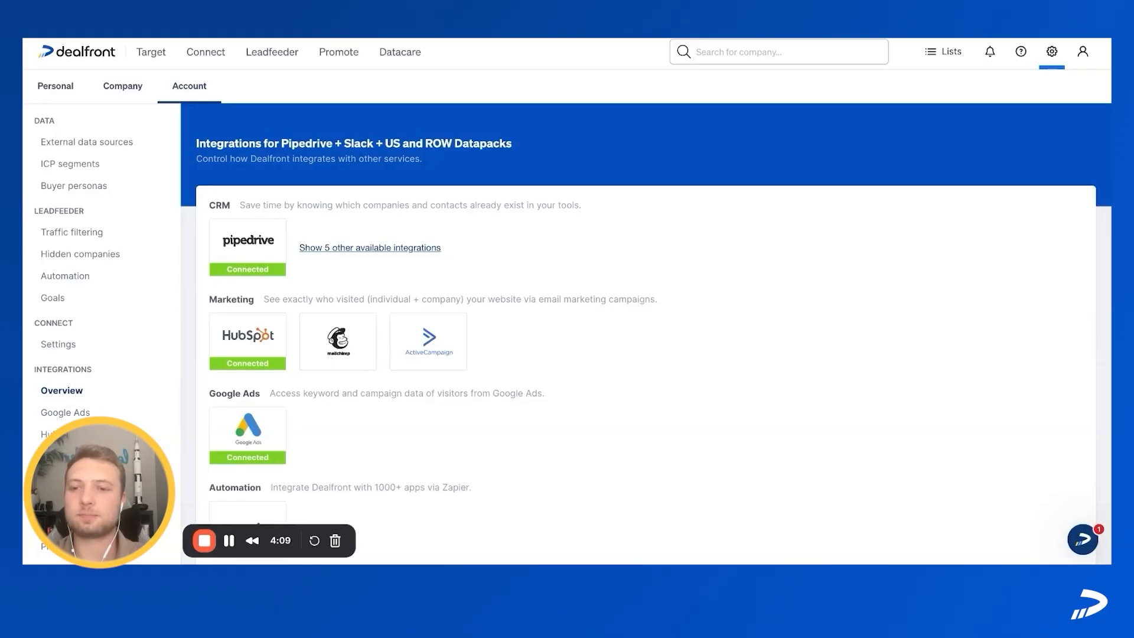
scroll(319, 344, down, 2)
mouse_move(255, 332)
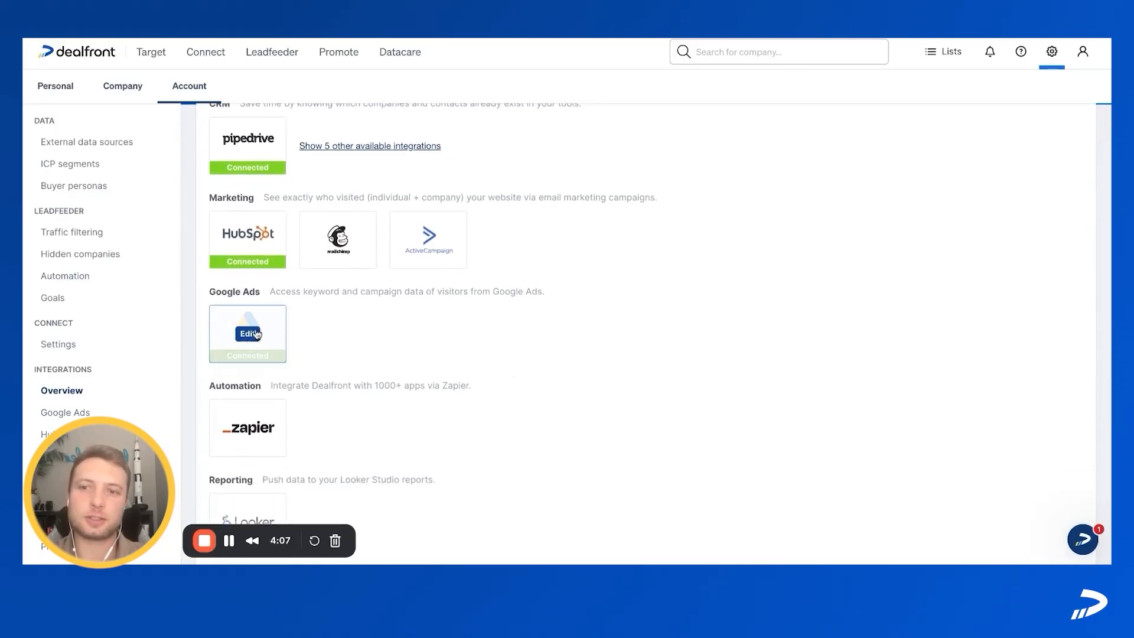
mouse_move(254, 430)
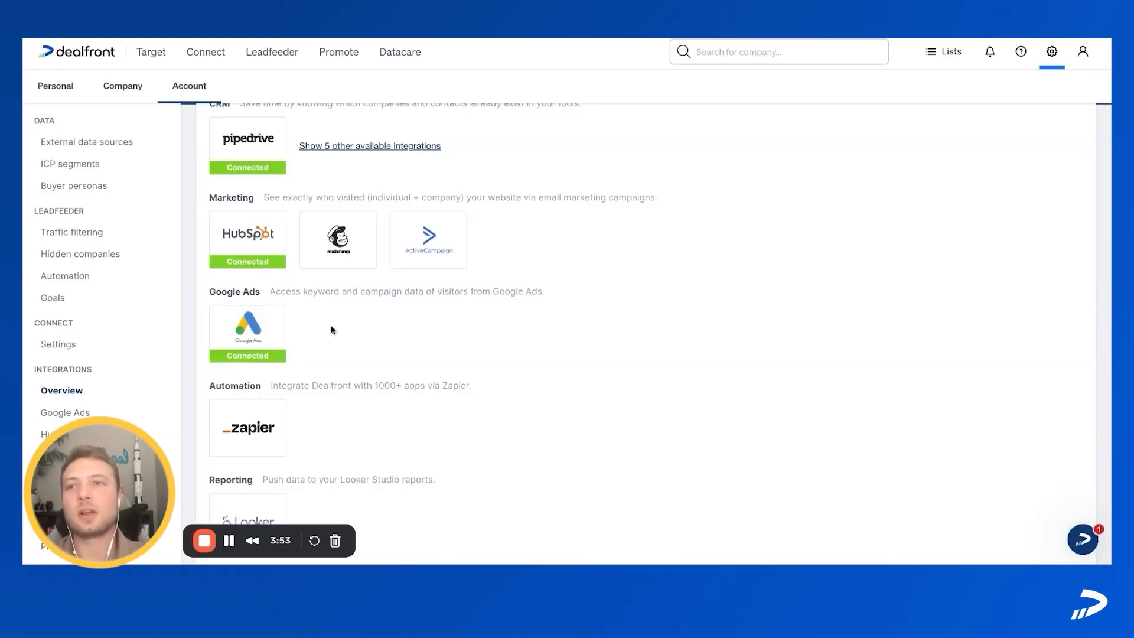
scroll(332, 330, up, 2)
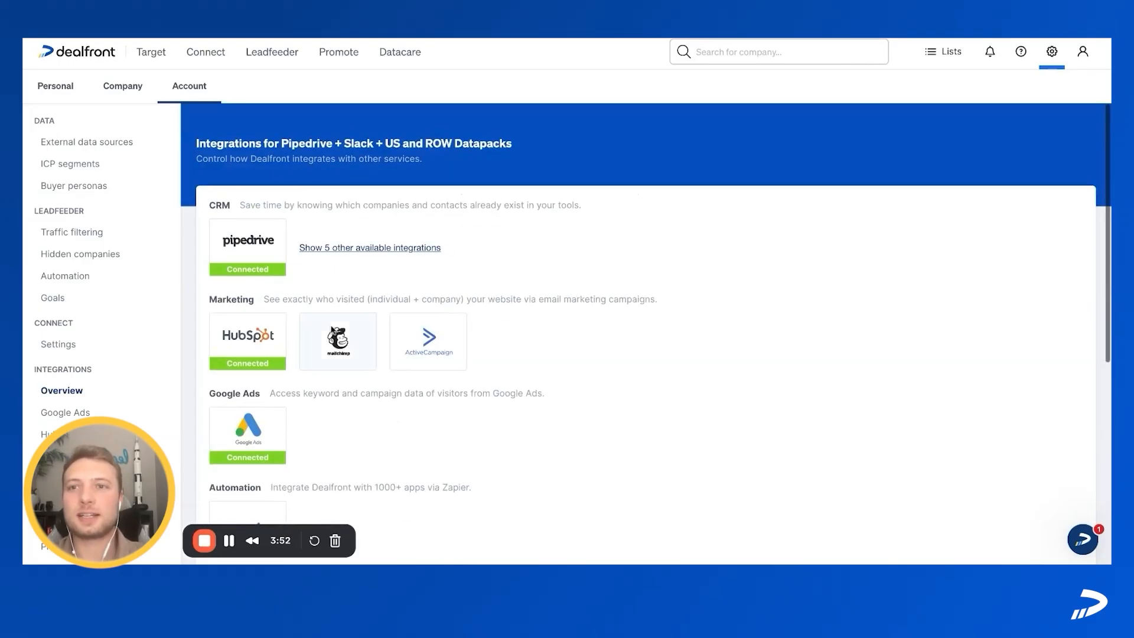
Step: Return to the Leadfeeder feeds and set the All Google Ads Companies feed's date range to the last 30 days
click(276, 58)
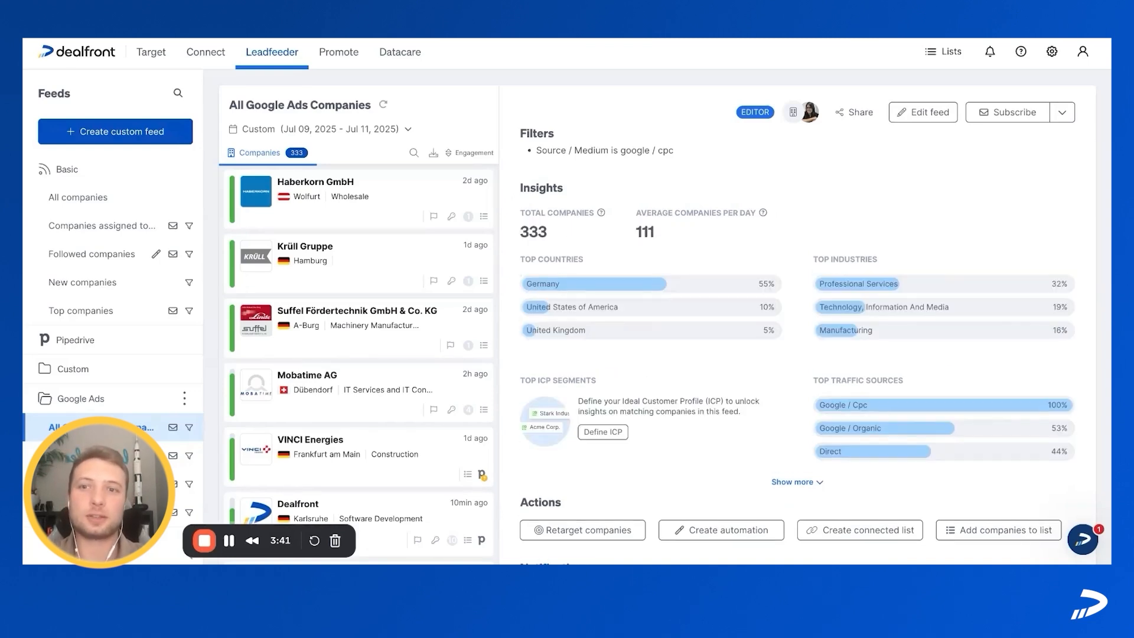
click(346, 131)
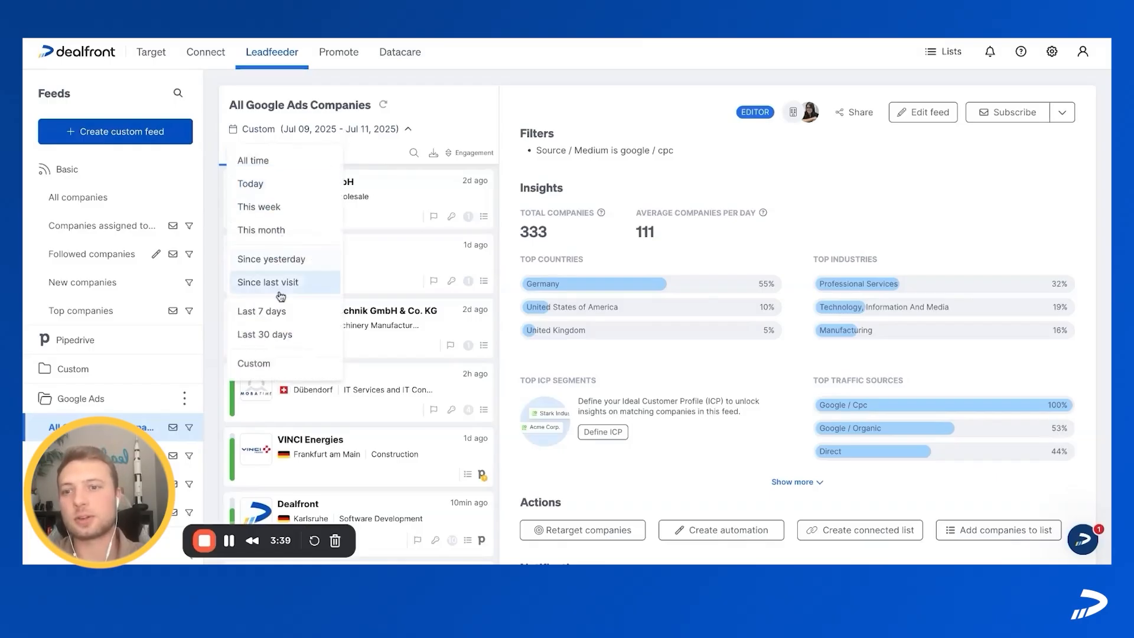
click(276, 334)
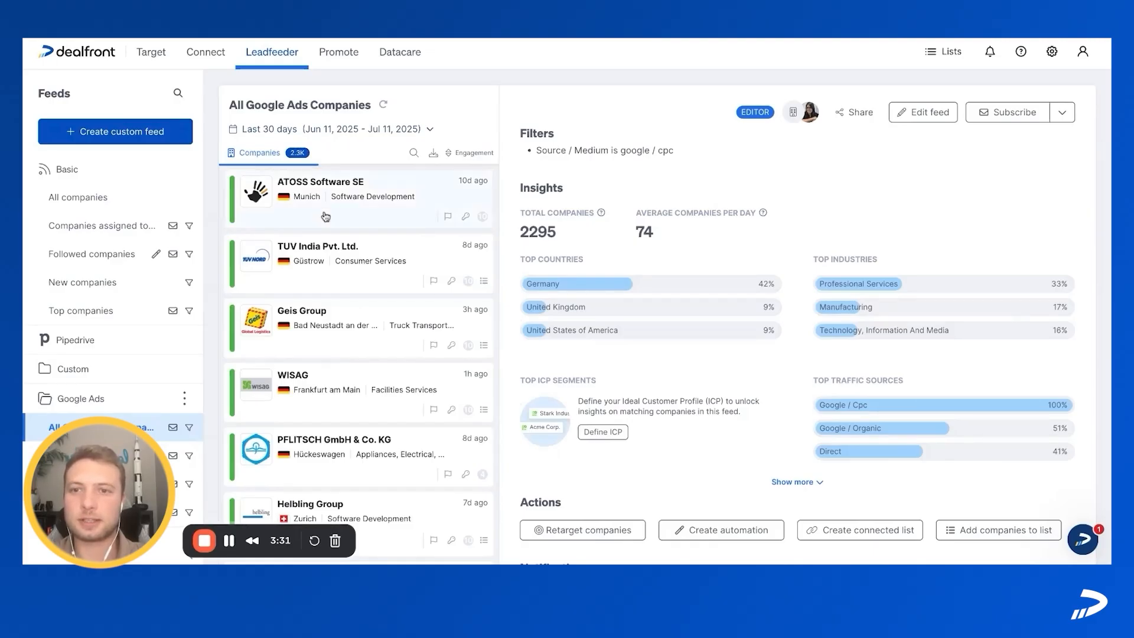
Step: Open the ATOSS Software SE profile from the feed and examine its company overview and website visit activity
click(358, 210)
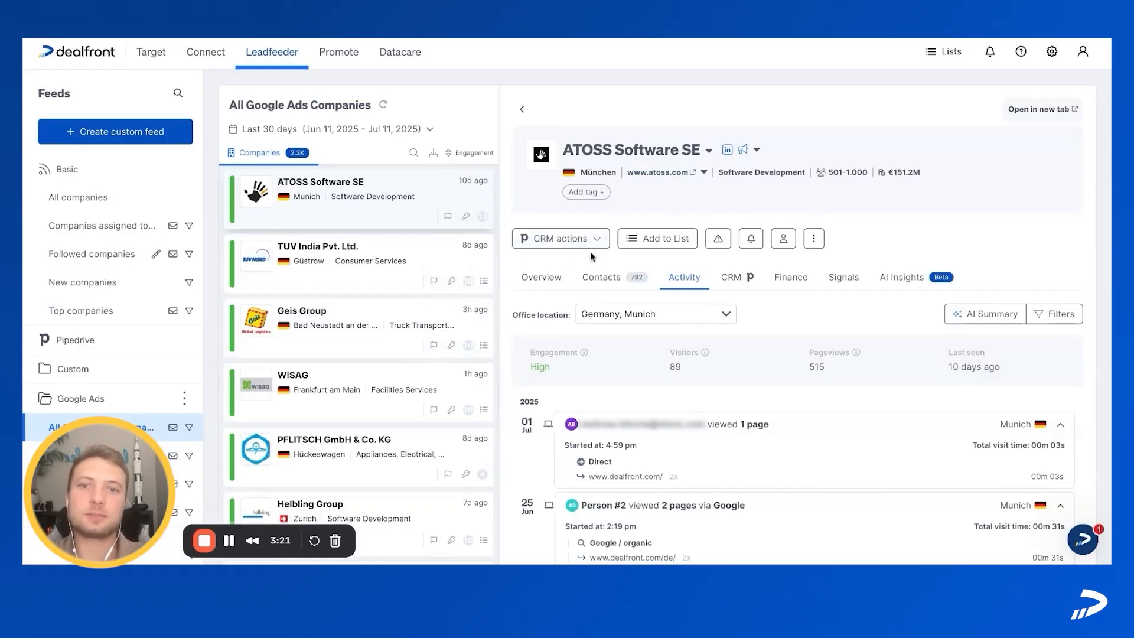
click(546, 282)
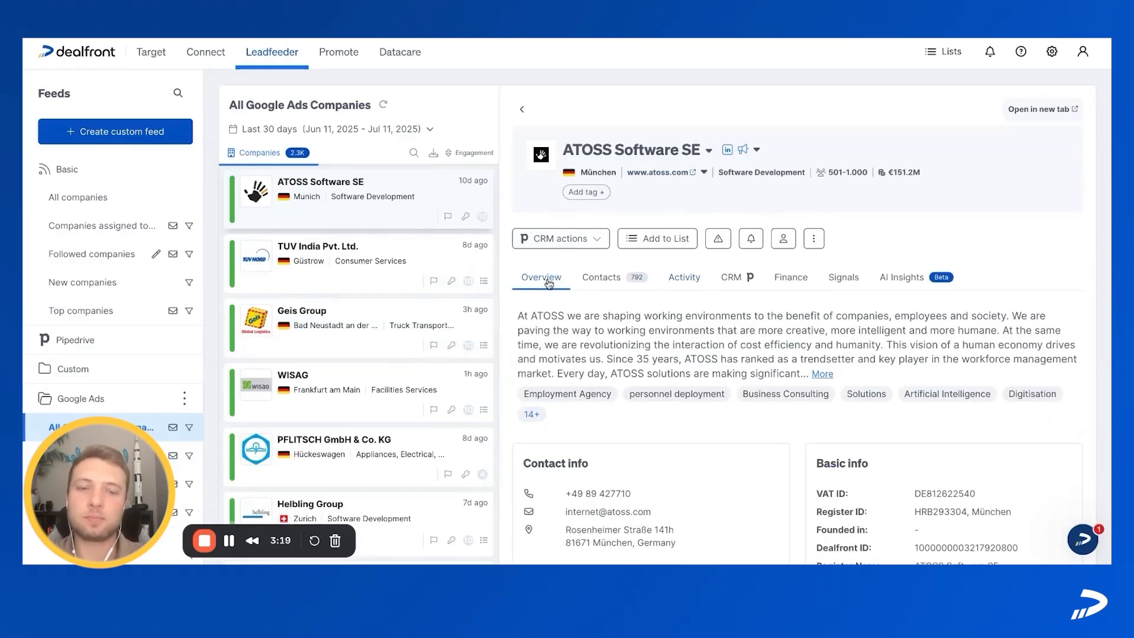
click(683, 282)
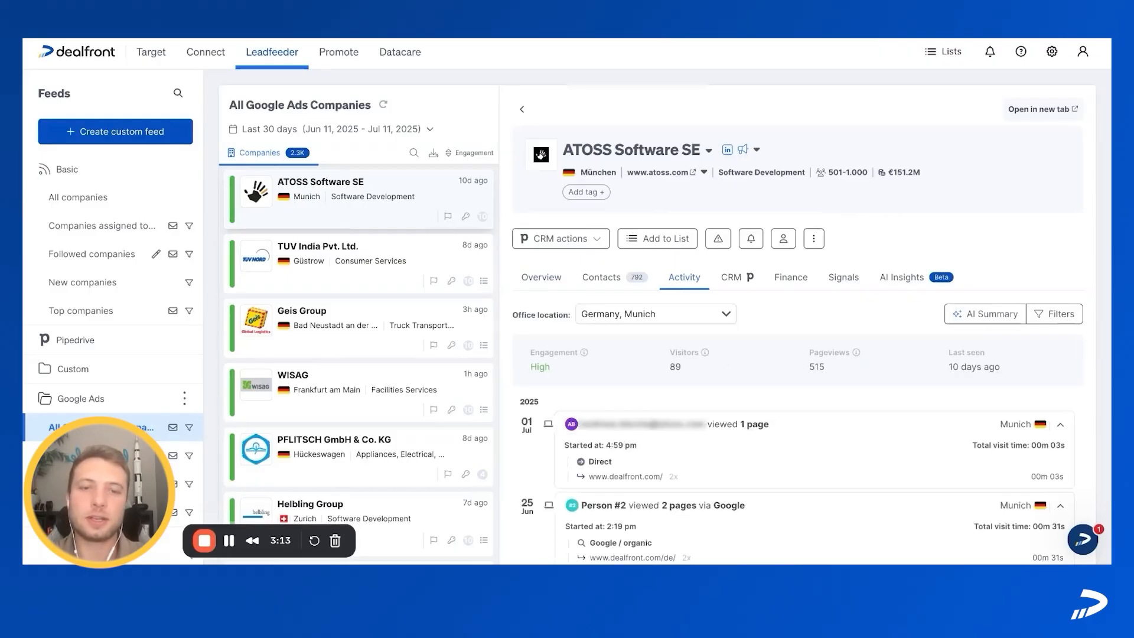
scroll(797, 325, down, 5)
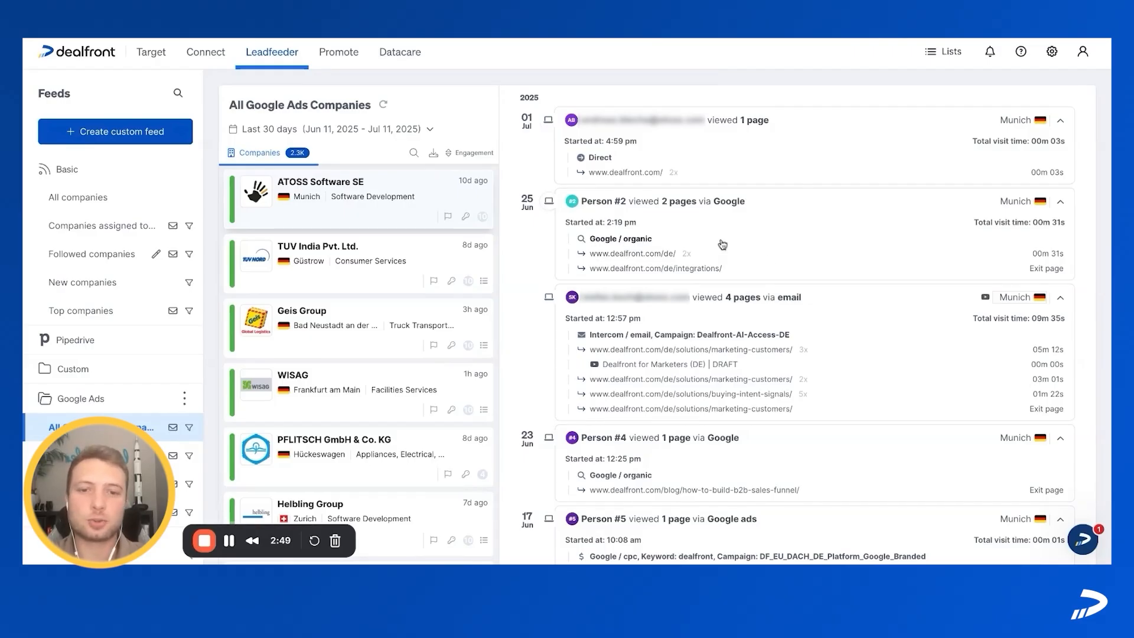
scroll(658, 247, down, 5)
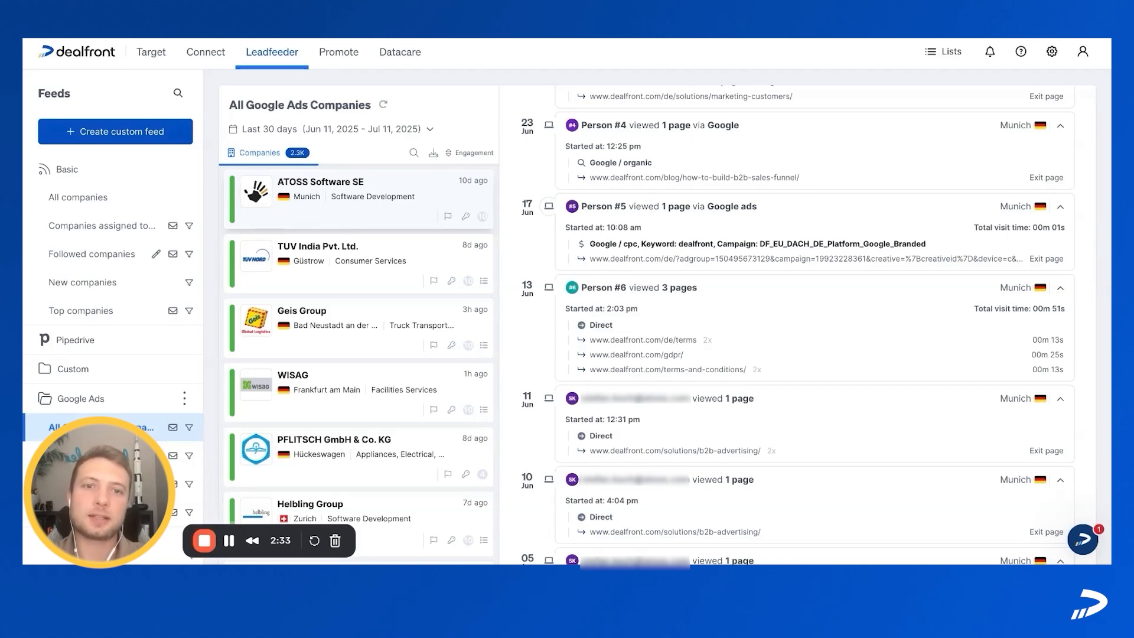
Step: Expand the entry method details of the 17 June Google Ads visit and examine its campaign, ad group and keyword
click(644, 243)
scroll(739, 234, down, 2)
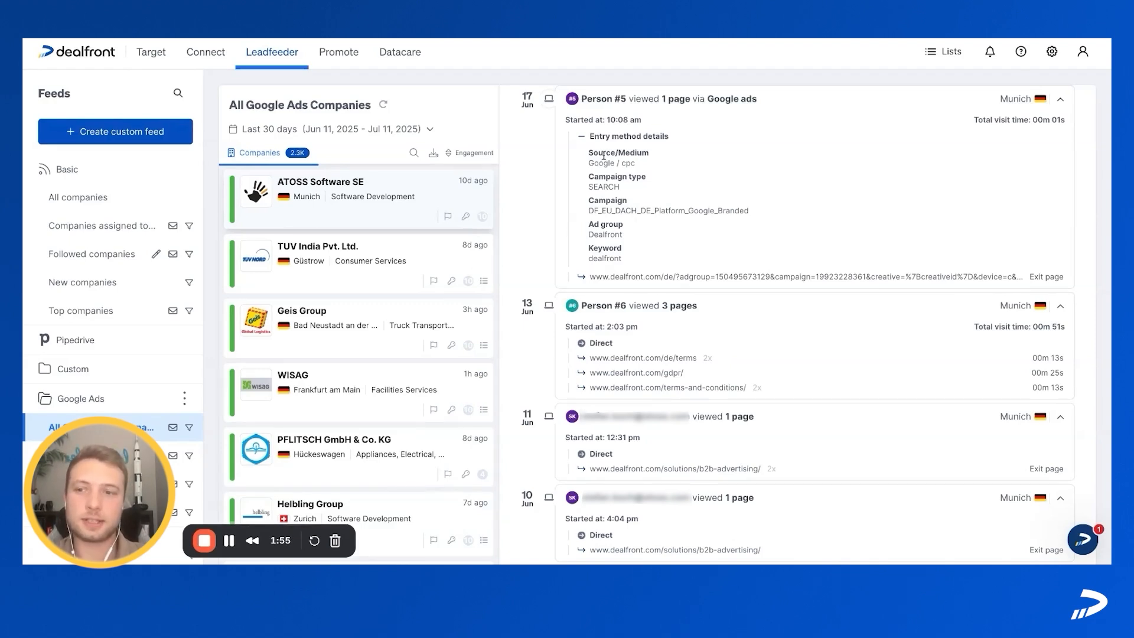
scroll(604, 156, up, 15)
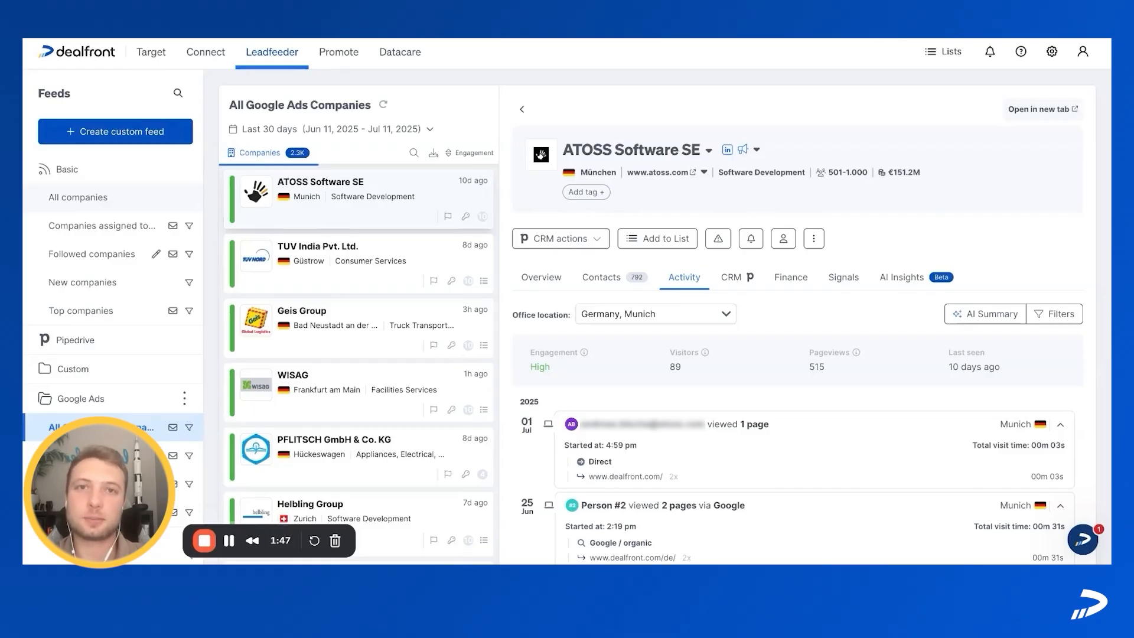
Step: Open the All Google Ads Companies feed for editing and examine its Source / Medium filter and the filter categories available to add
scroll(118, 235, down, 1)
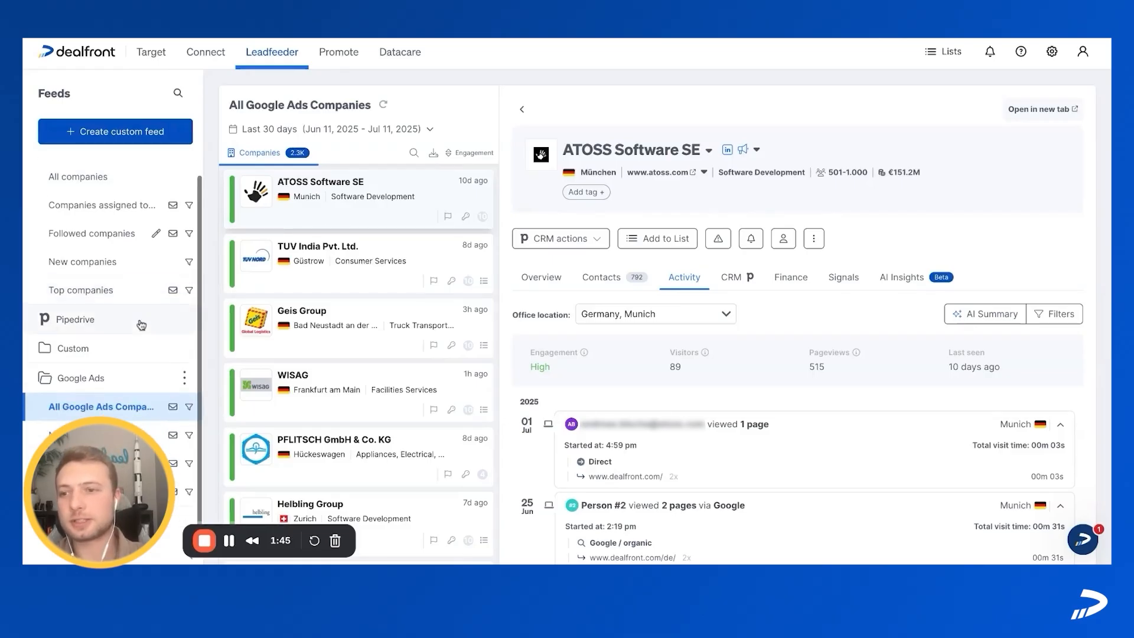
drag(109, 506, 110, 124)
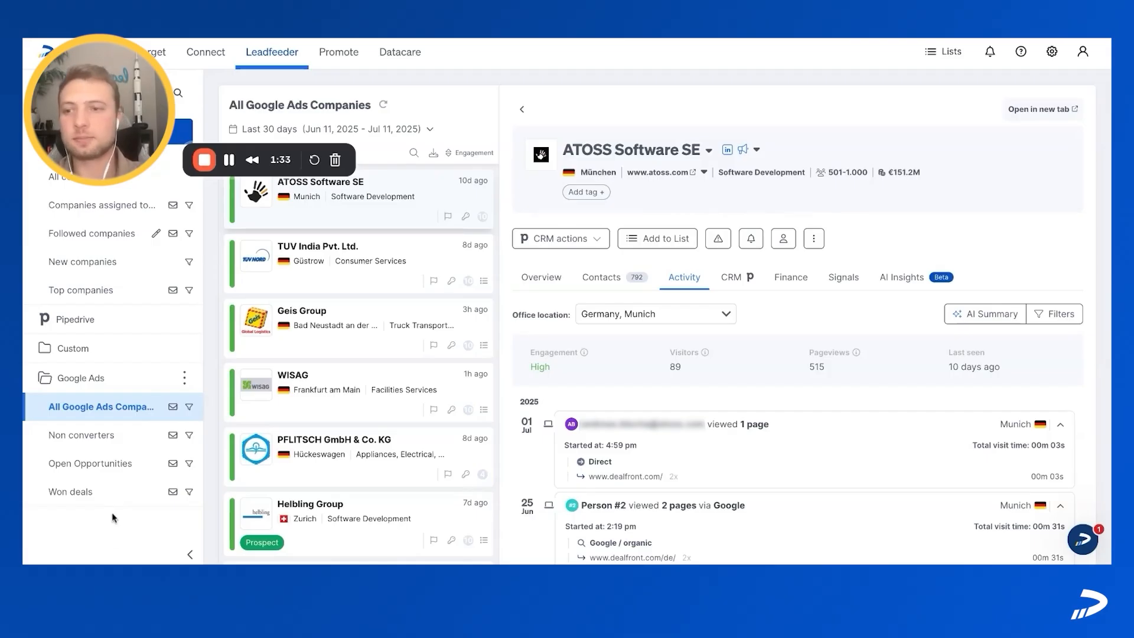
mouse_move(189, 410)
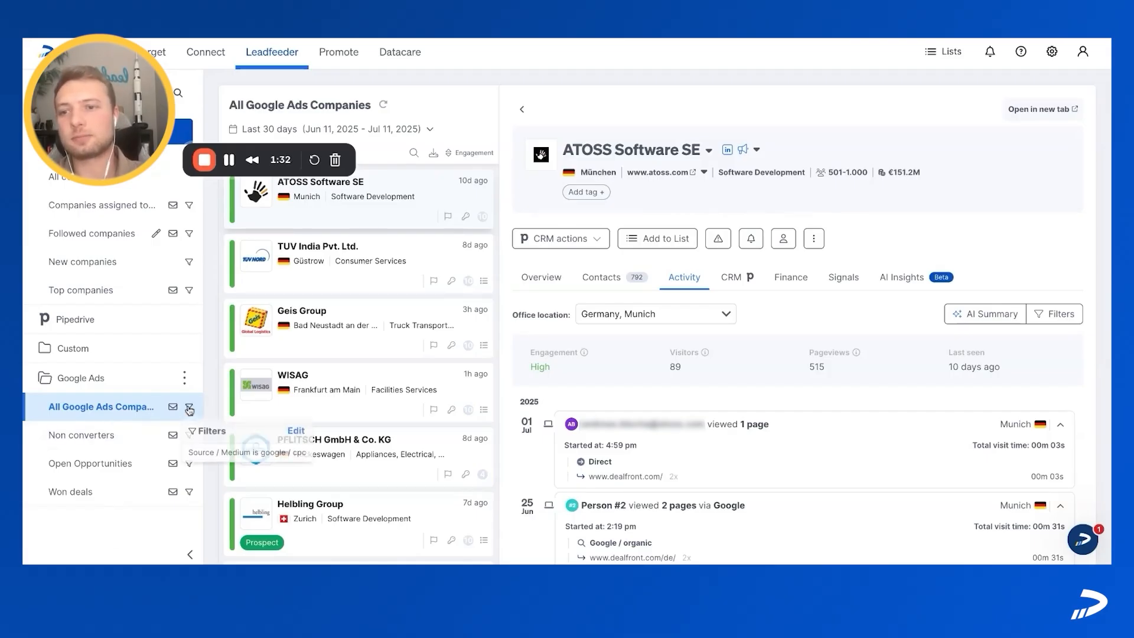
click(296, 431)
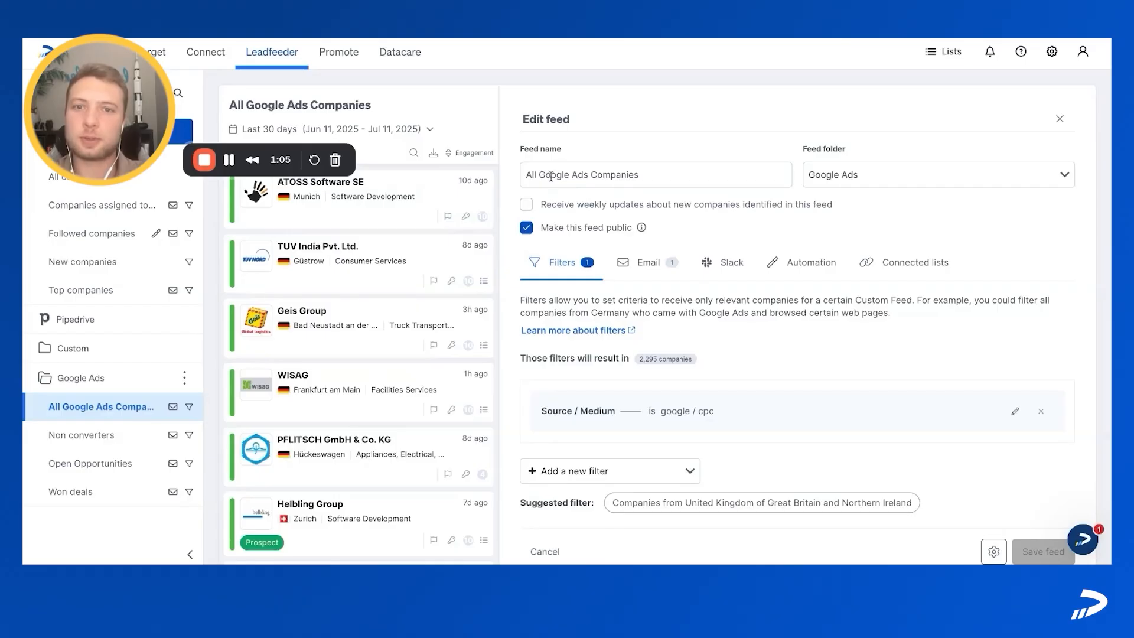
scroll(580, 410, down, 1)
click(597, 413)
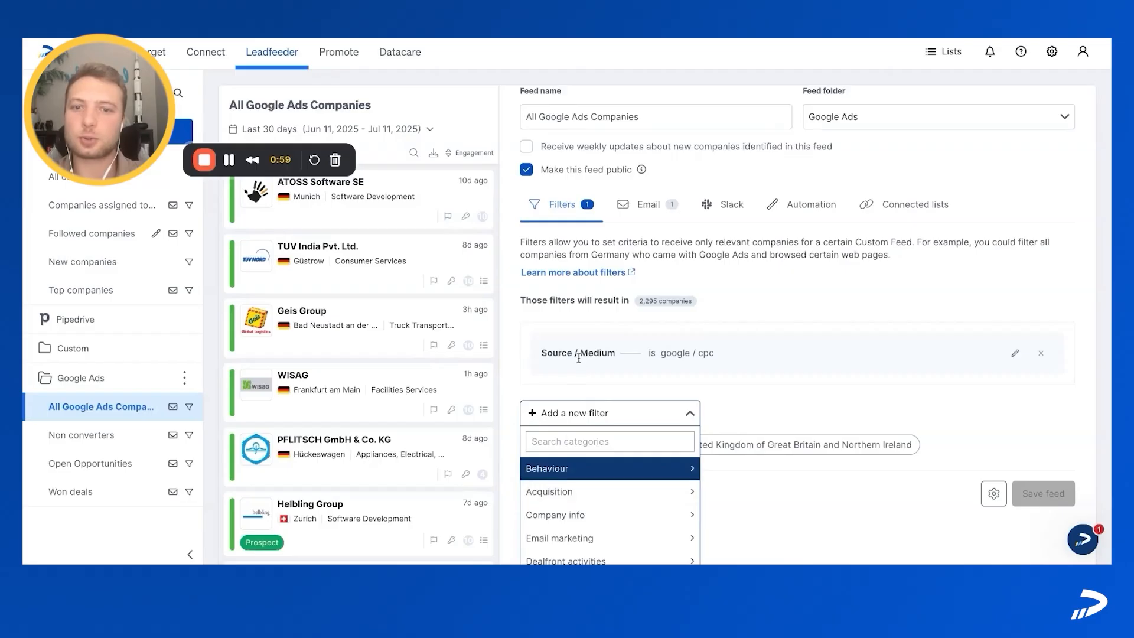
click(733, 387)
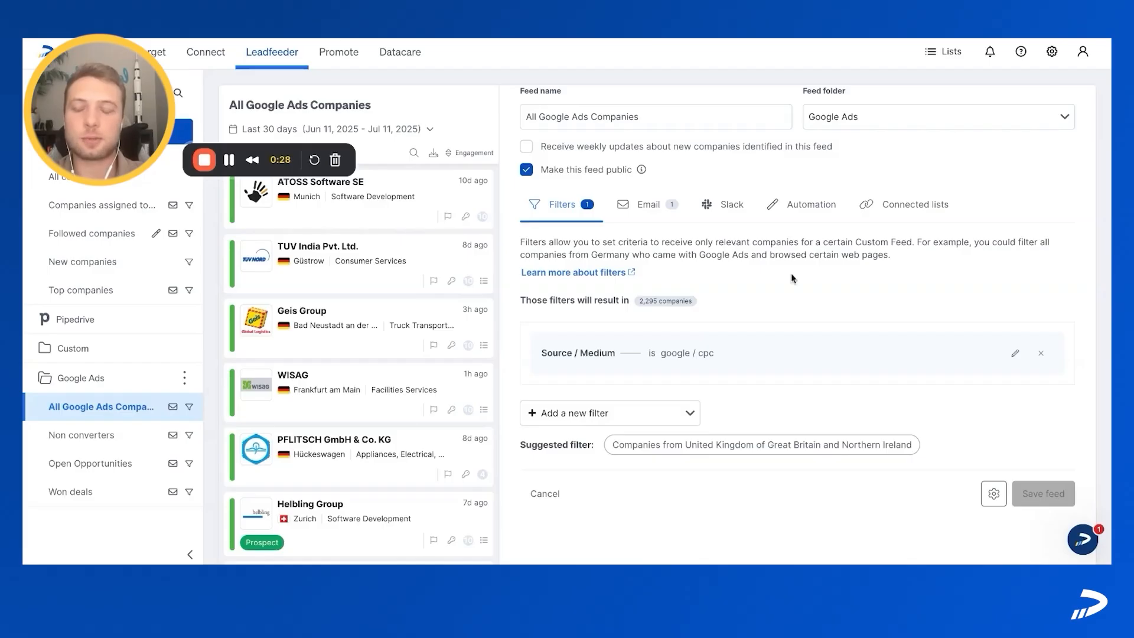
scroll(791, 273, up, 1)
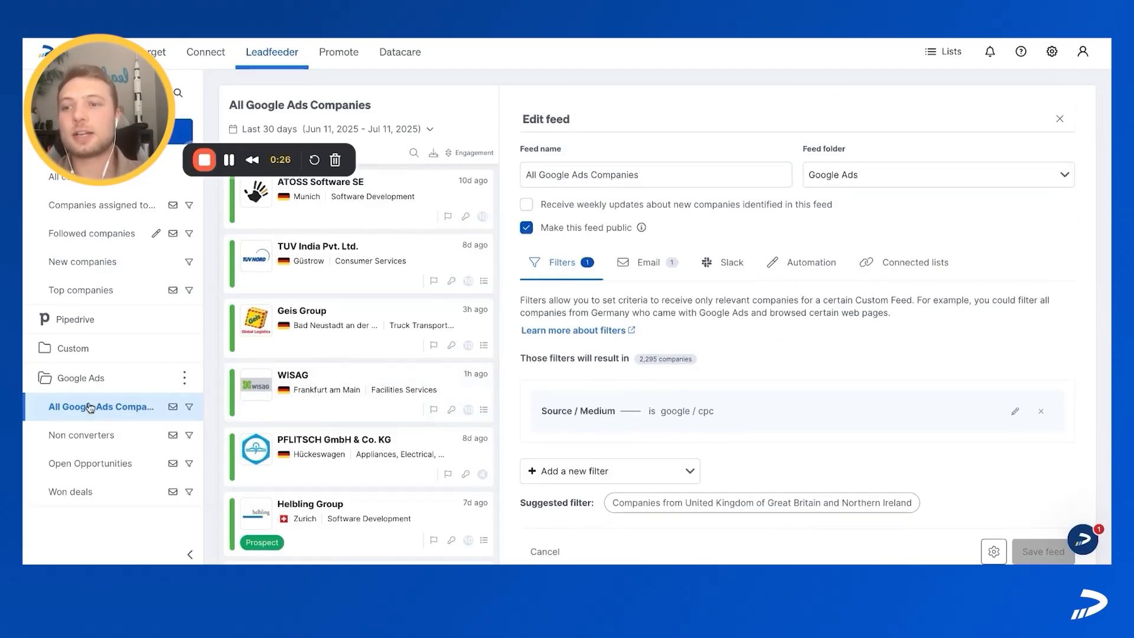
Step: Examine the filter settings of the Non converters feed and of the Open Opportunities feed in the Google Ads folder
click(189, 437)
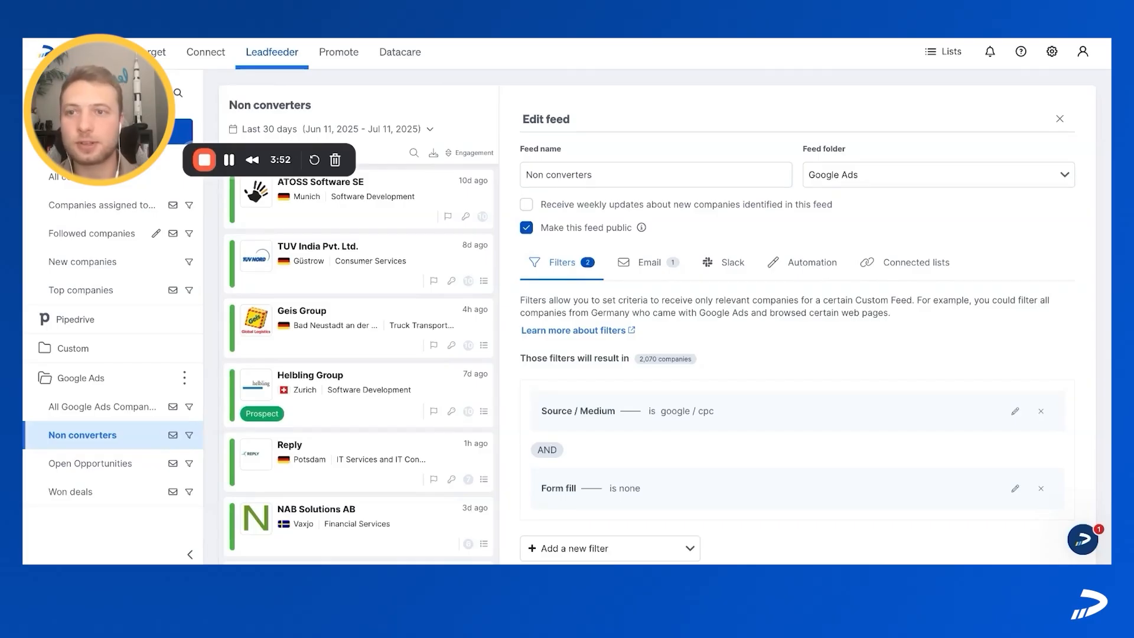
click(197, 456)
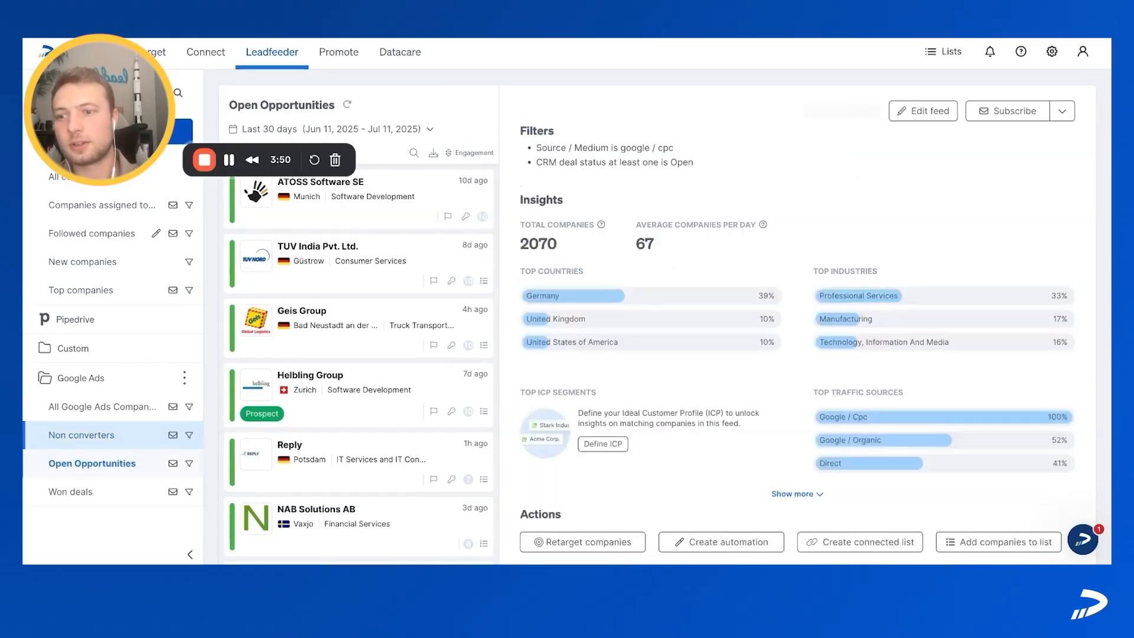
mouse_move(189, 464)
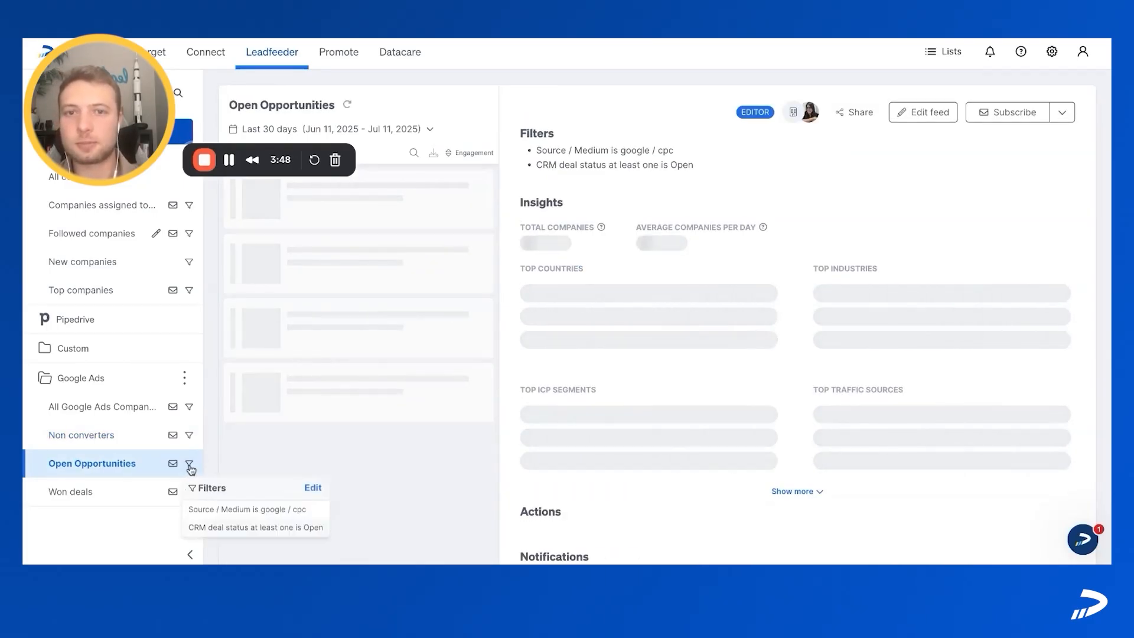
click(313, 489)
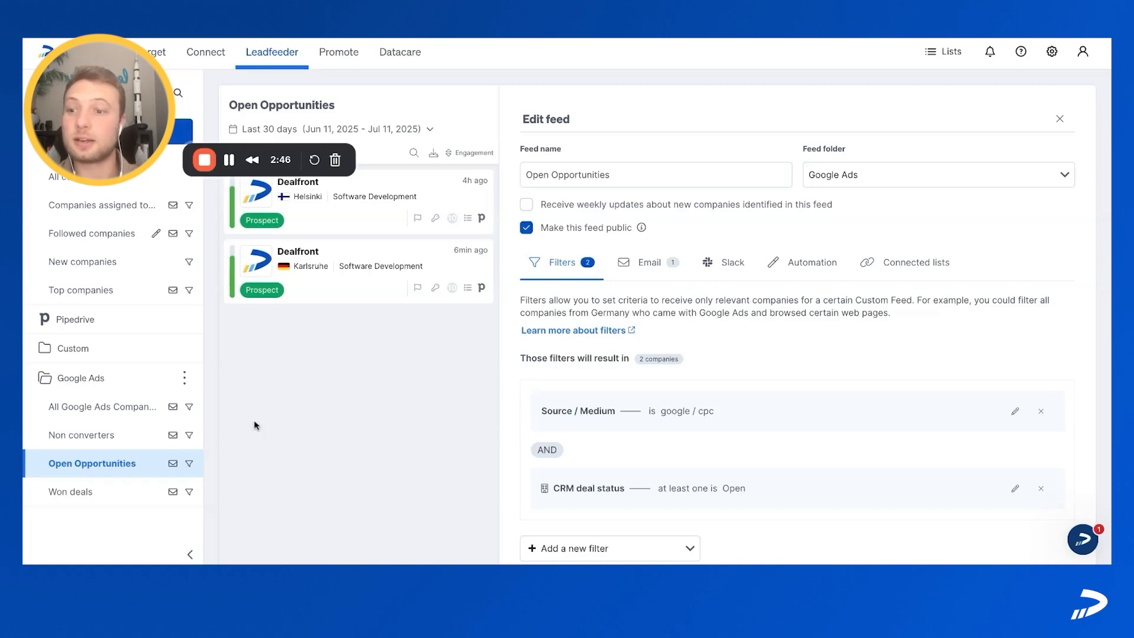
Step: Open the Won deals feed for editing and examine its traffic source and CRM deal status filters
click(112, 490)
mouse_move(188, 494)
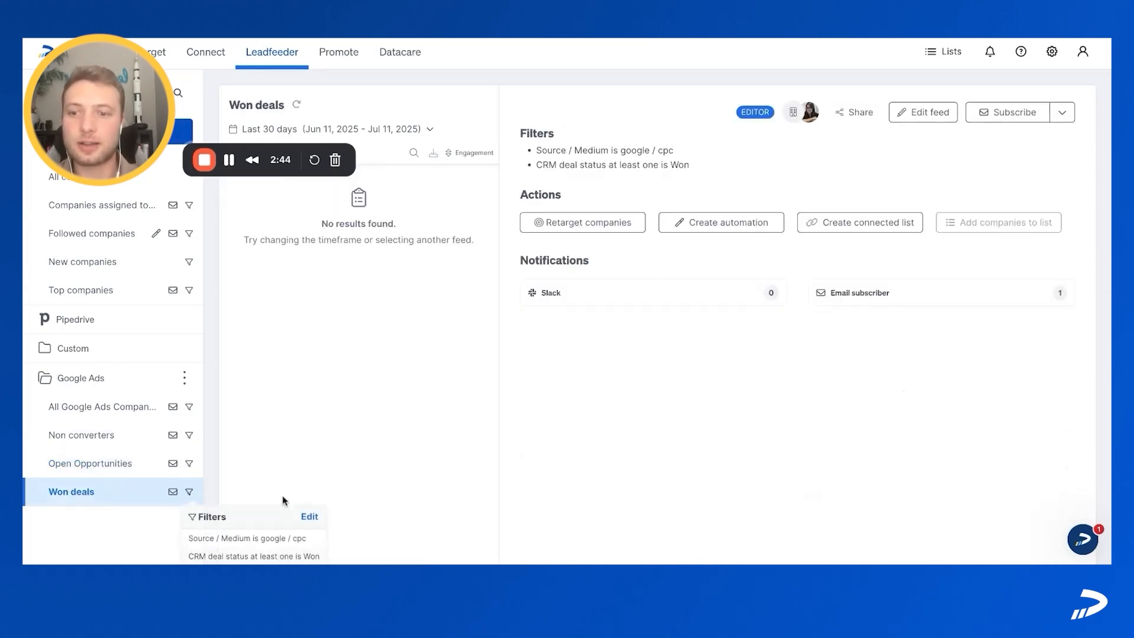
click(309, 514)
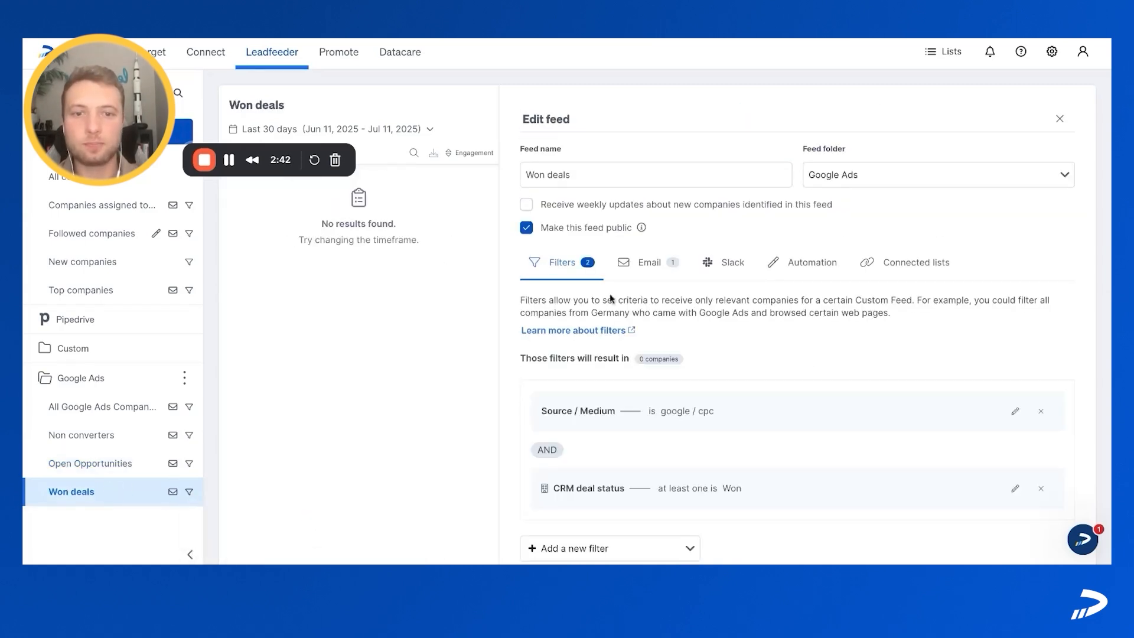
scroll(610, 299, down, 1)
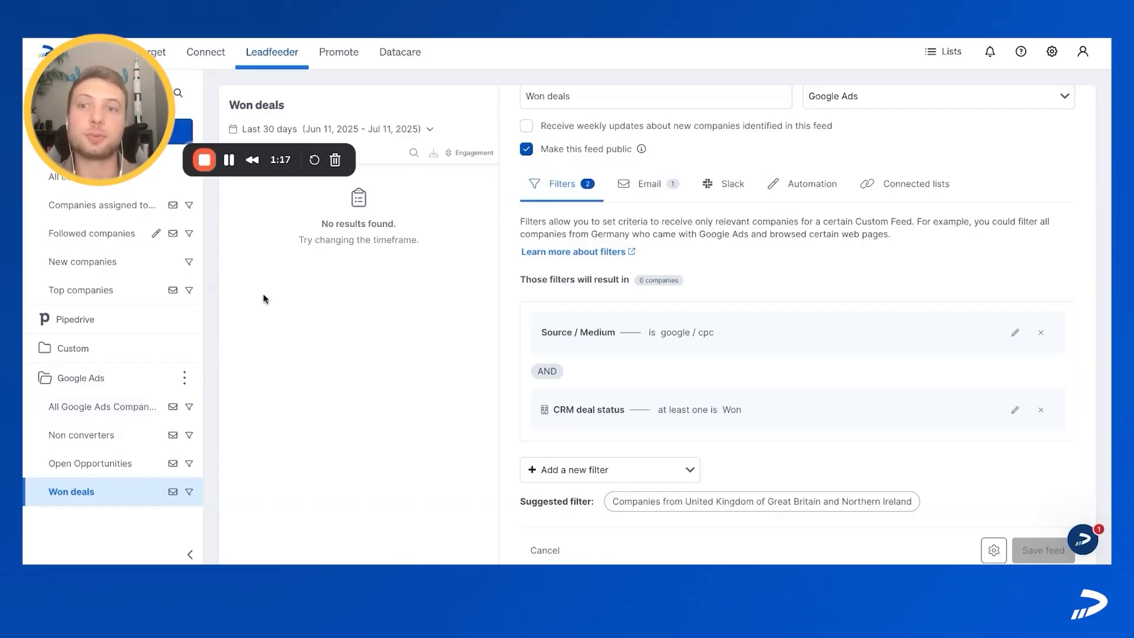
Step: Return to the Open Opportunities feed and reopen its edit settings
click(107, 462)
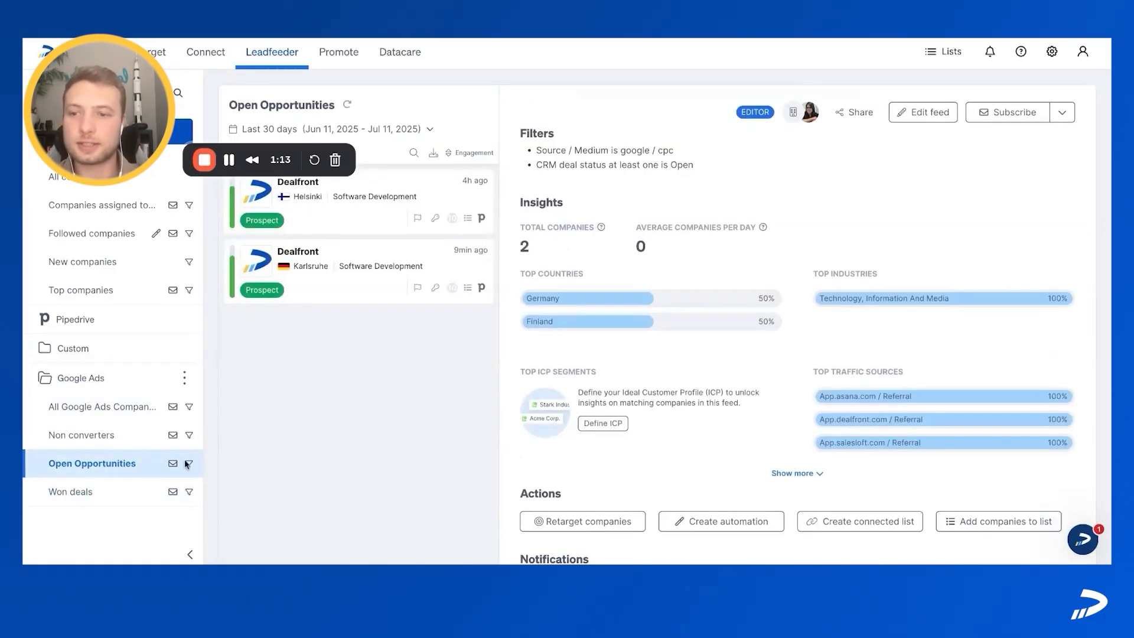
mouse_move(188, 466)
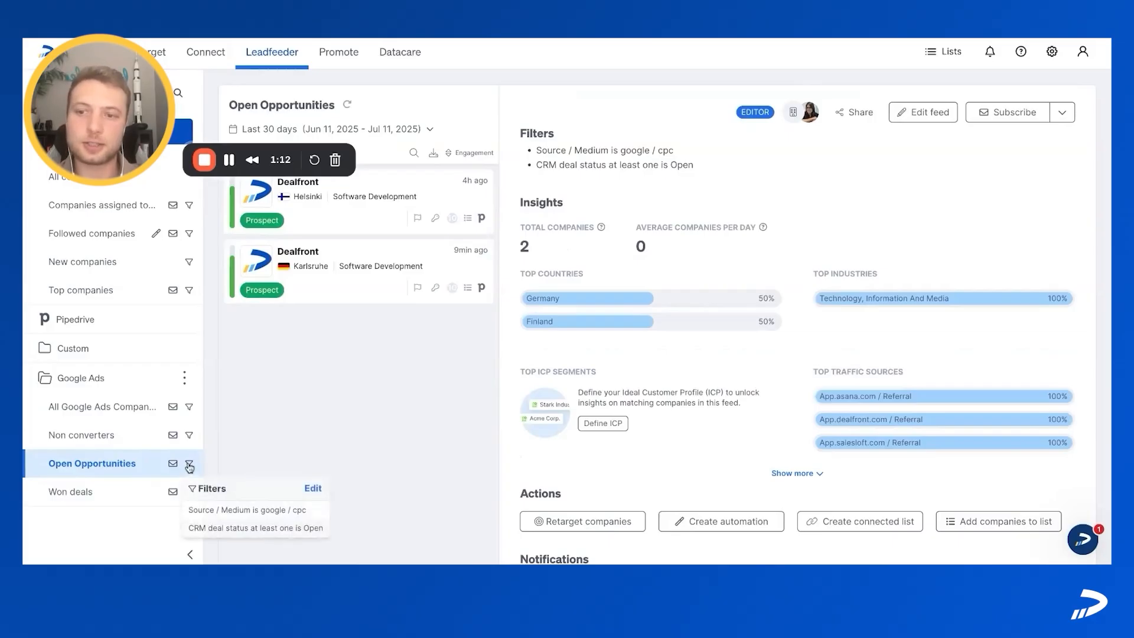
click(313, 489)
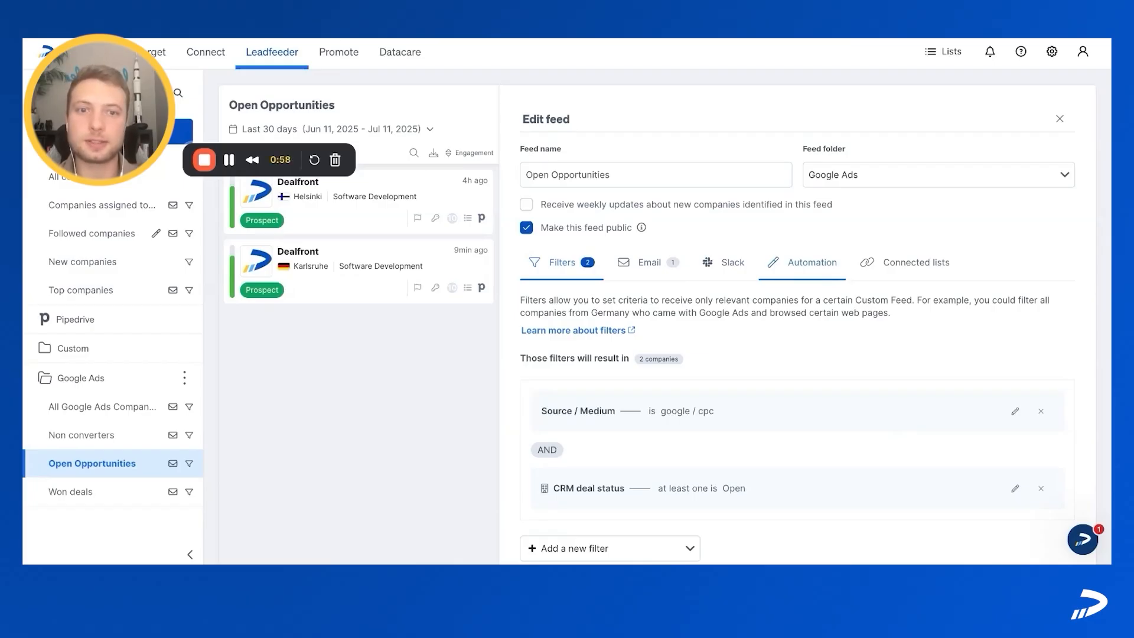
Step: Examine the email notification subscriptions of the Open Opportunities feed and its automation settings
click(648, 262)
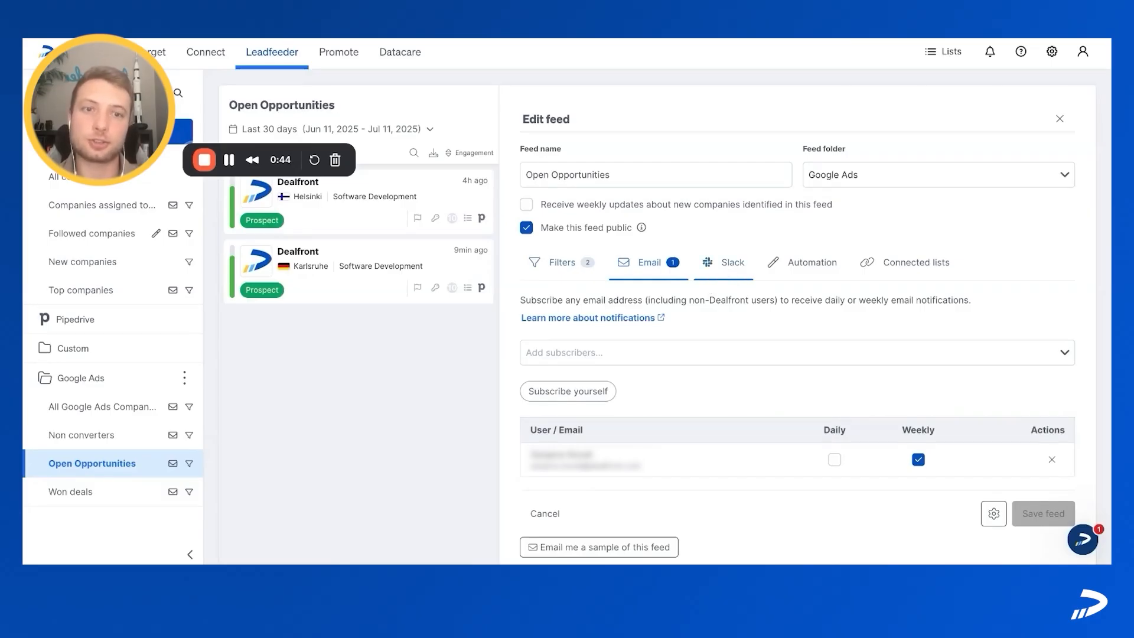
click(809, 270)
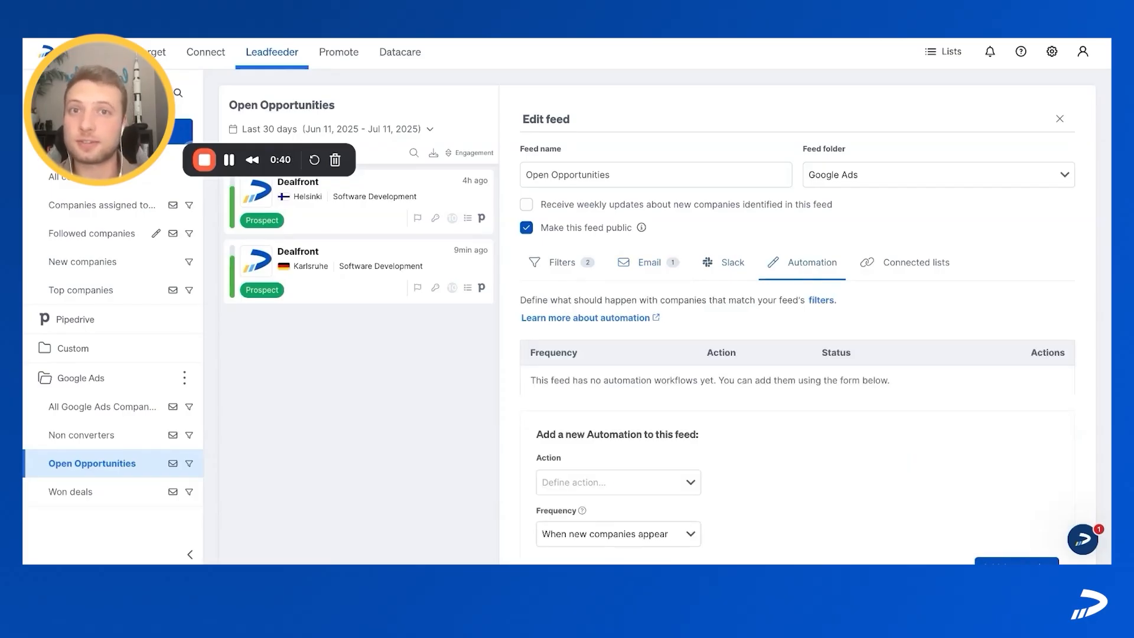
scroll(611, 420, down, 3)
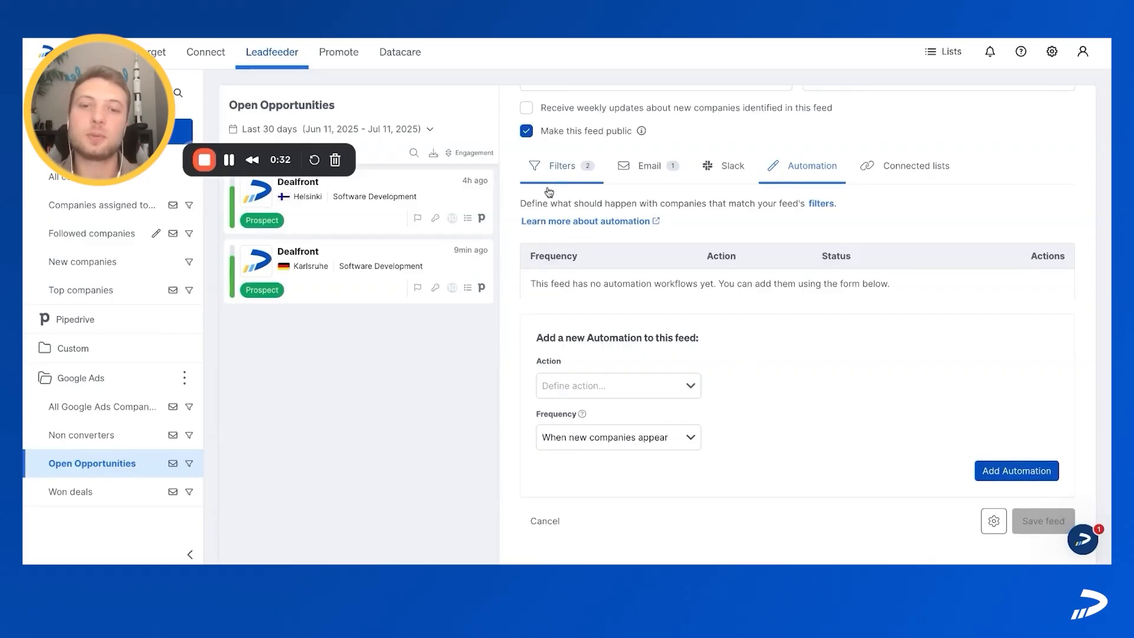
Step: Choose Send to Pipedrive as the action for a new automation on the Open Opportunities feed and open its configuration
click(644, 387)
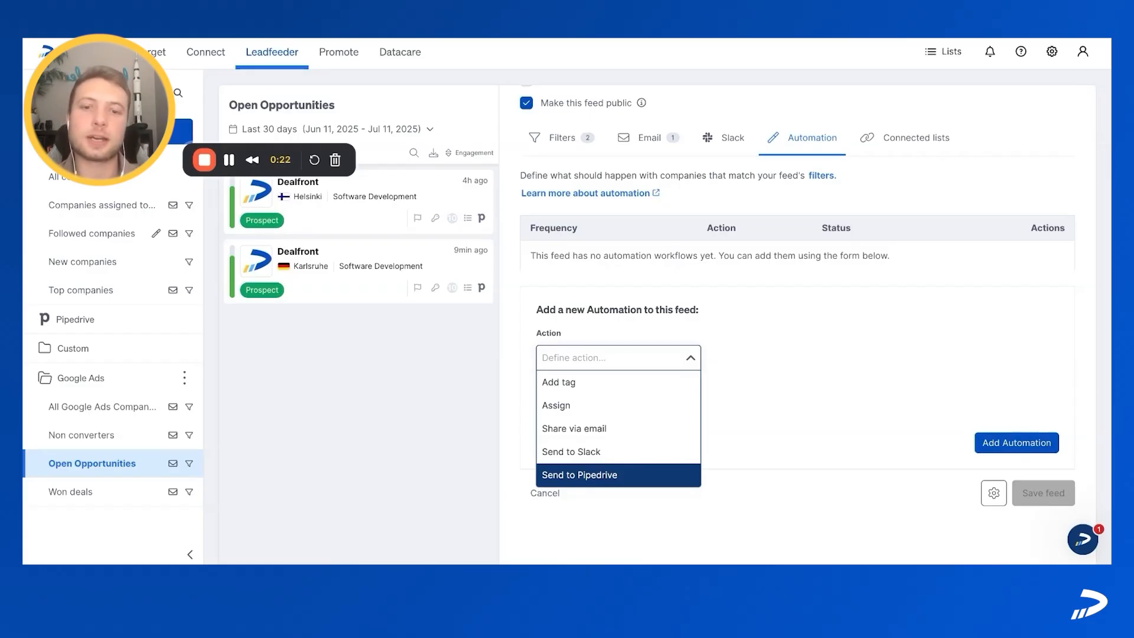
key(Return)
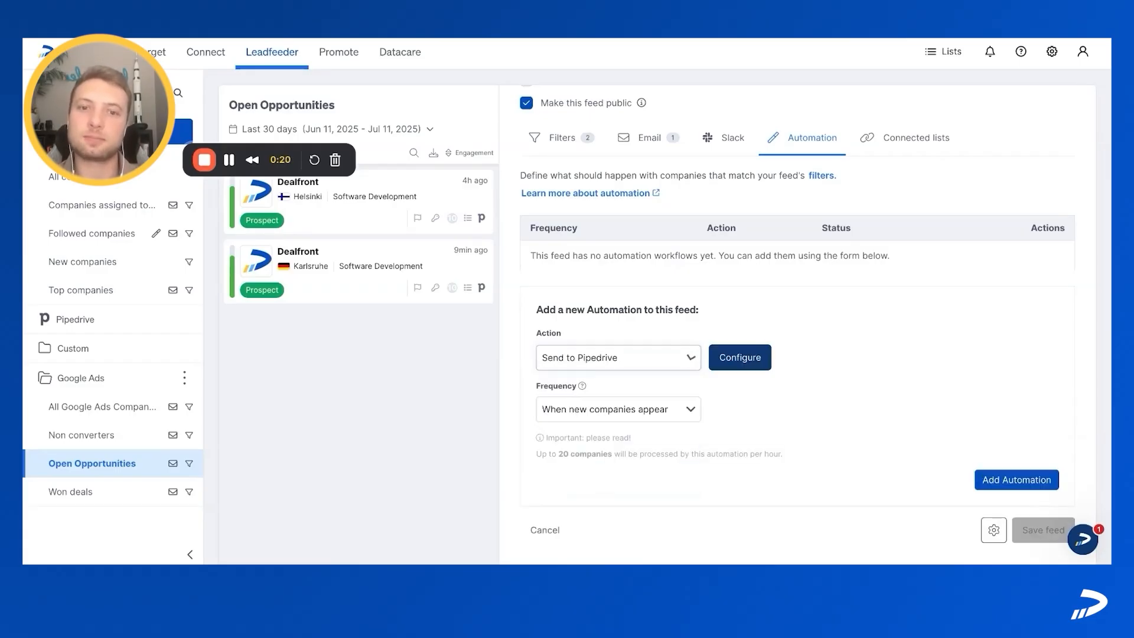
click(733, 359)
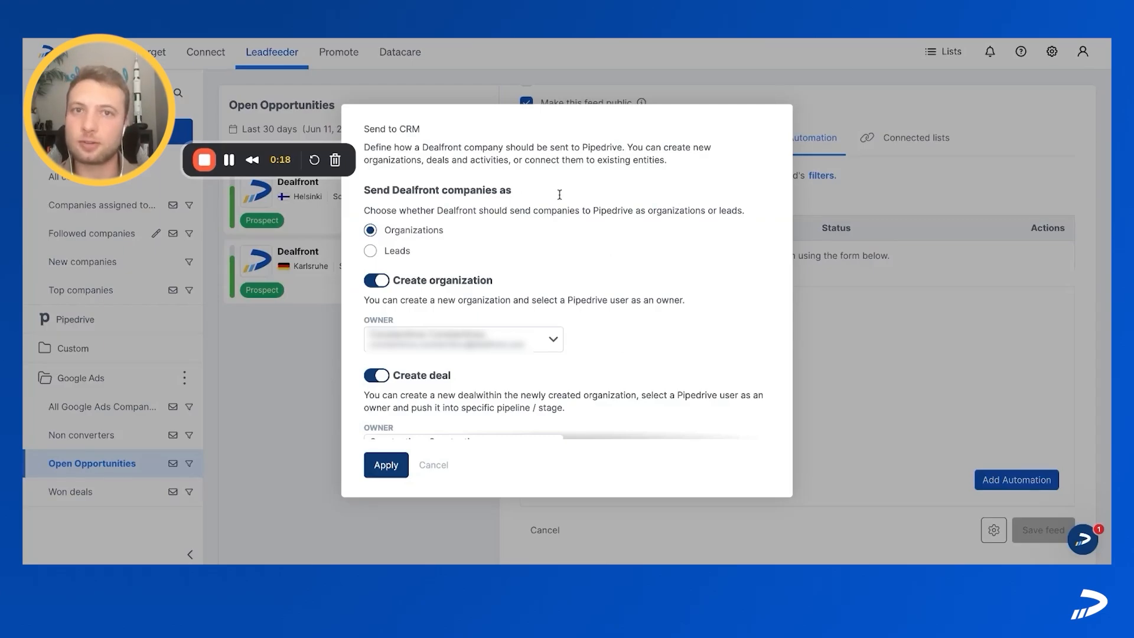